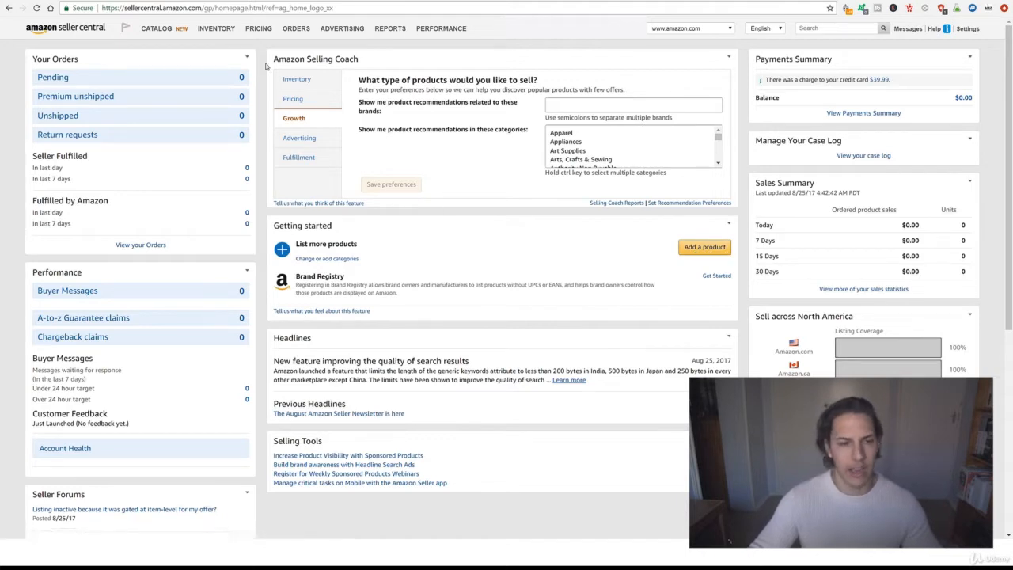
- Start adding a product to the inventory by creating a new listing that is not in Amazon's catalog
mouse_move(218, 31)
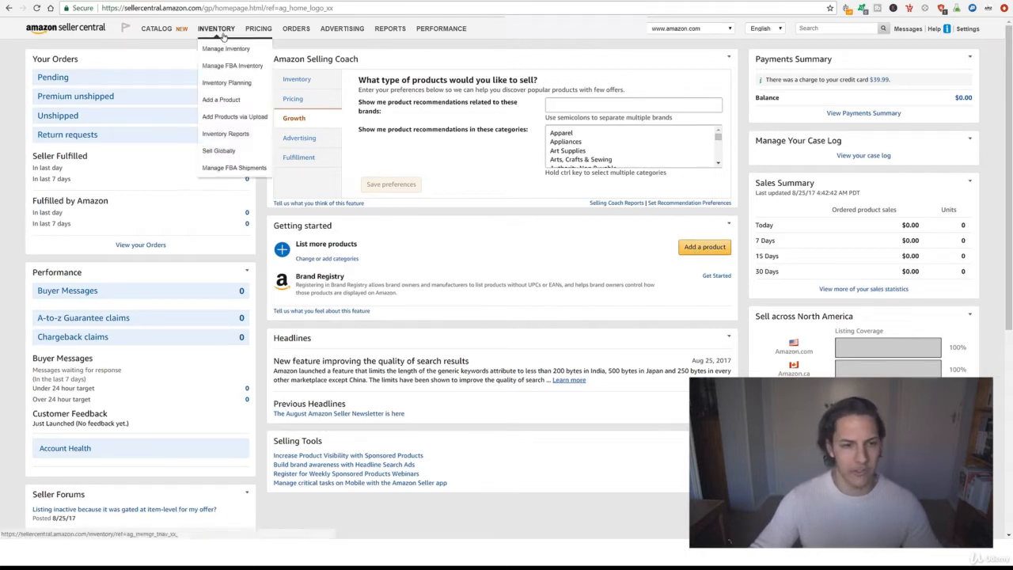
click(233, 103)
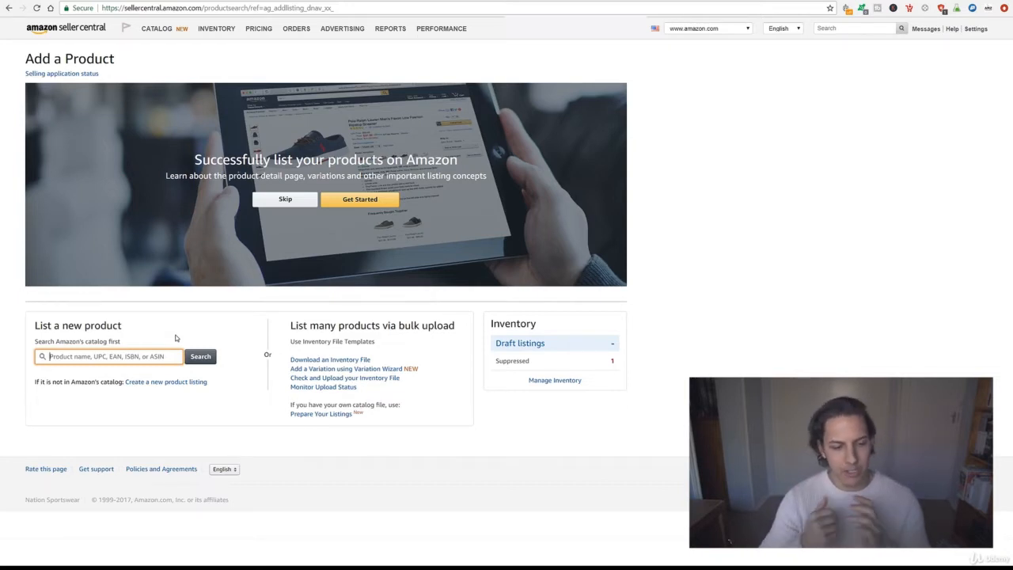
click(168, 383)
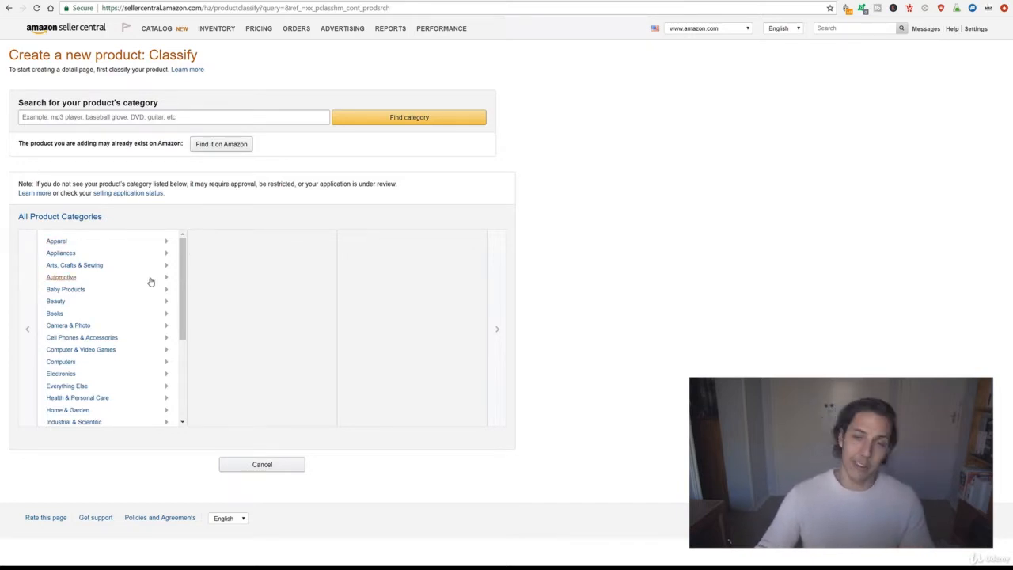
- Classify the product under Sporting Goods > Camping & Hiking > Camping & Hiking Equipment > Sleeping Bag Accessories > Sleeping Bag Liners
scroll(147, 286, down, 4)
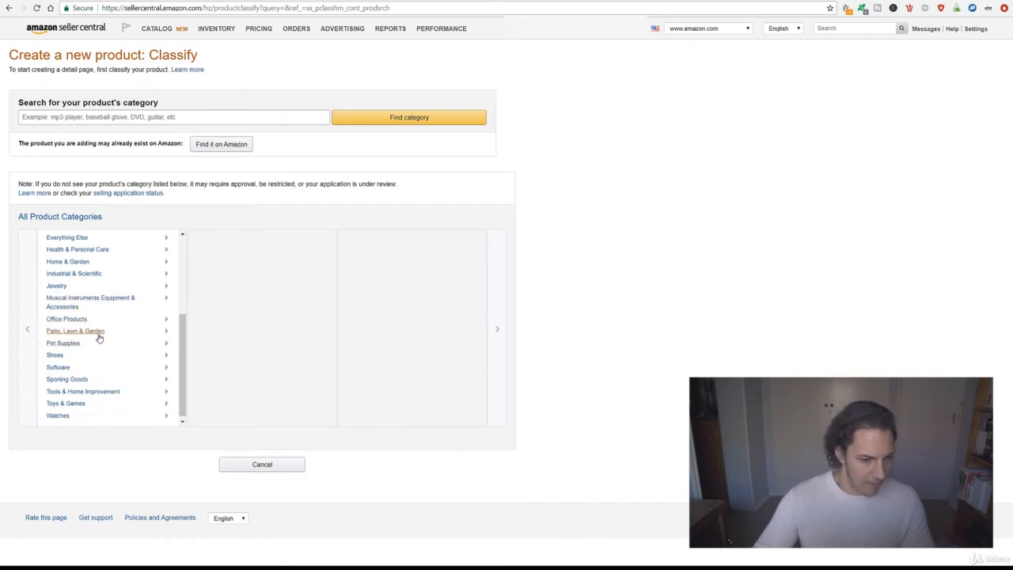
click(85, 381)
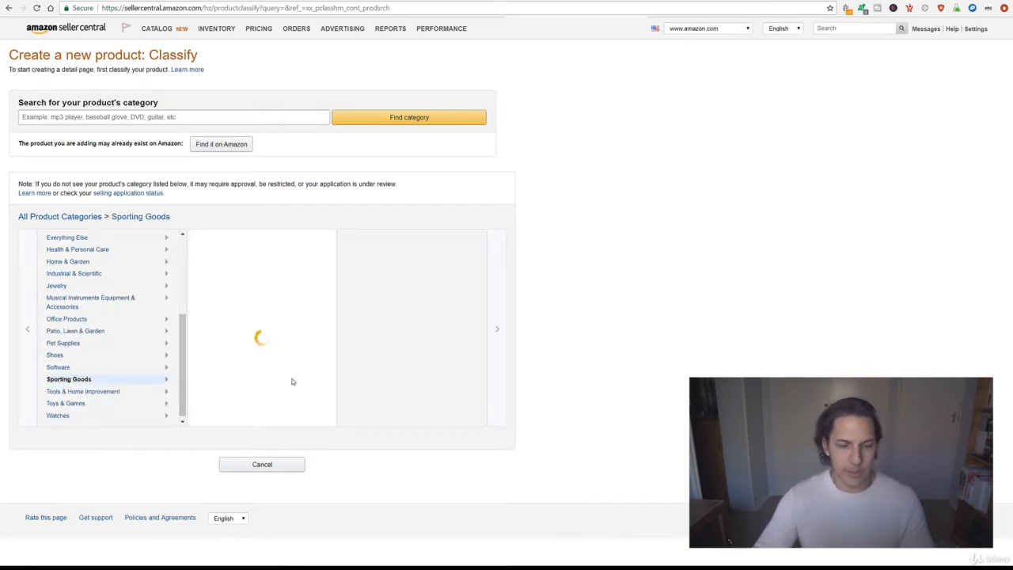
click(276, 350)
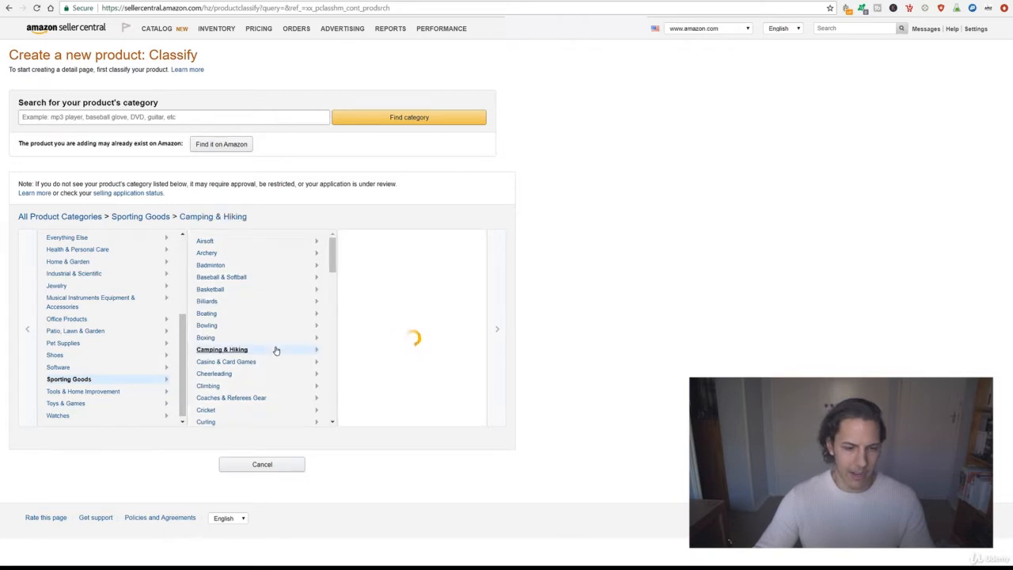
click(407, 243)
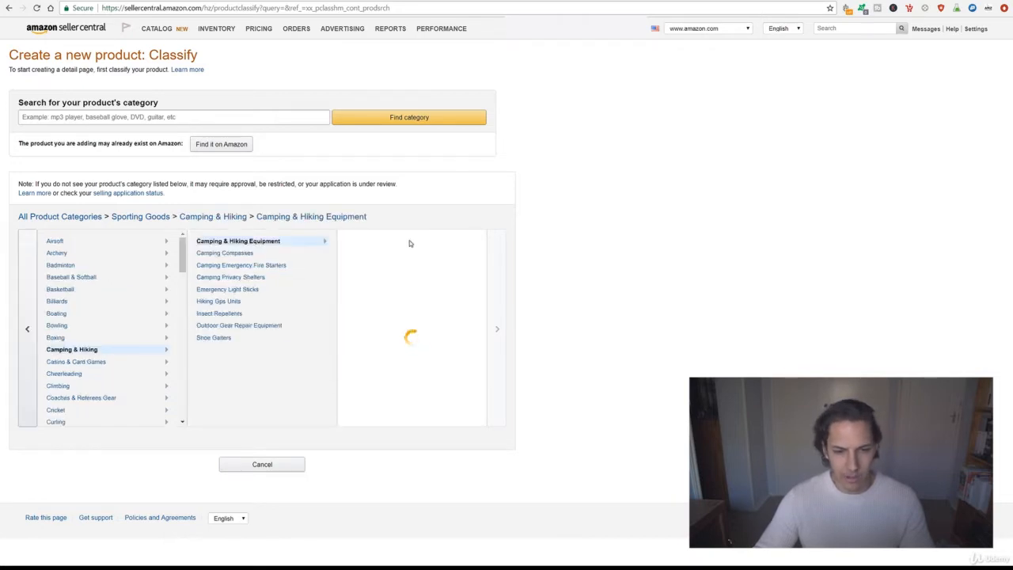
scroll(420, 263, down, 6)
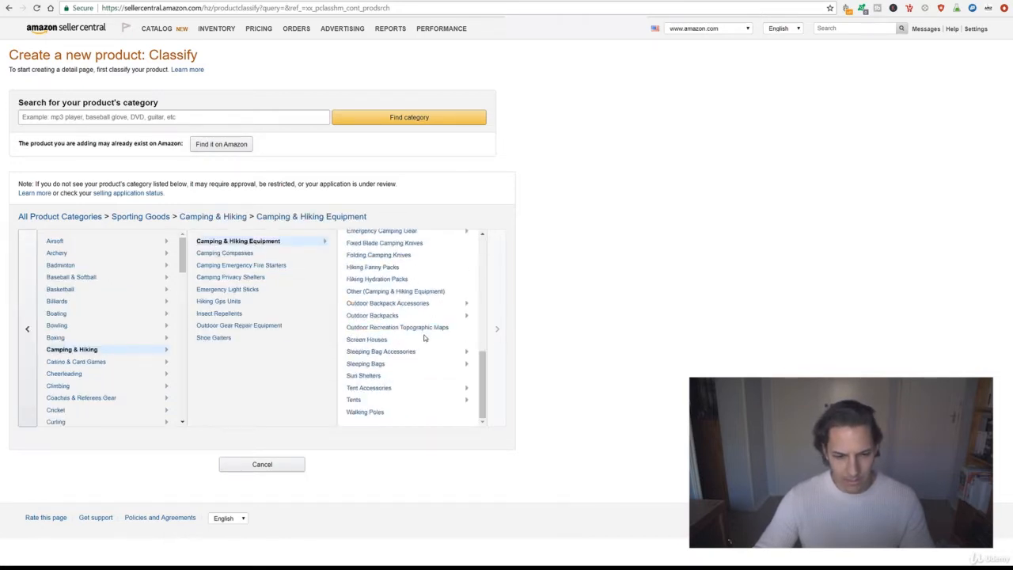
click(380, 351)
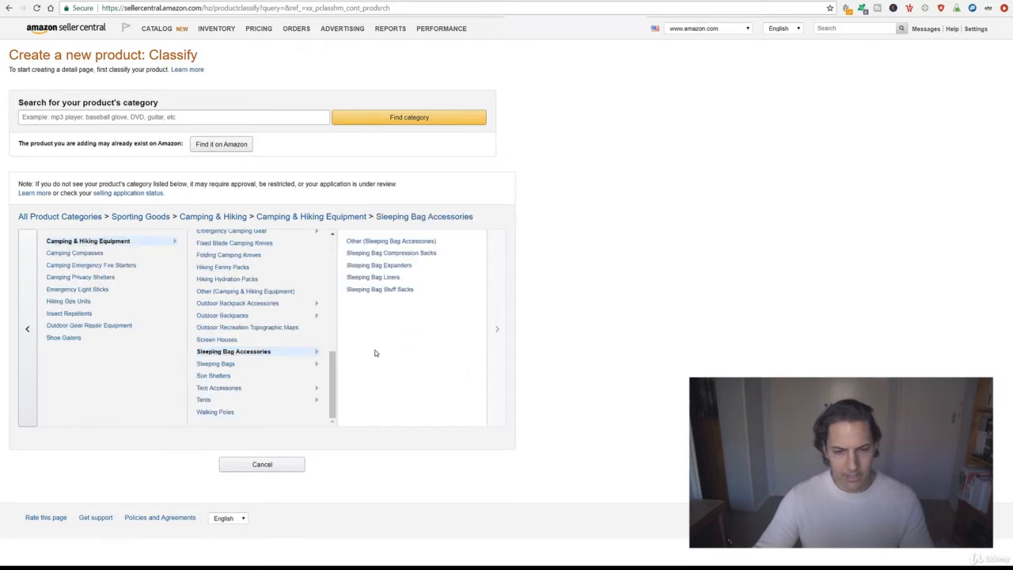
click(388, 281)
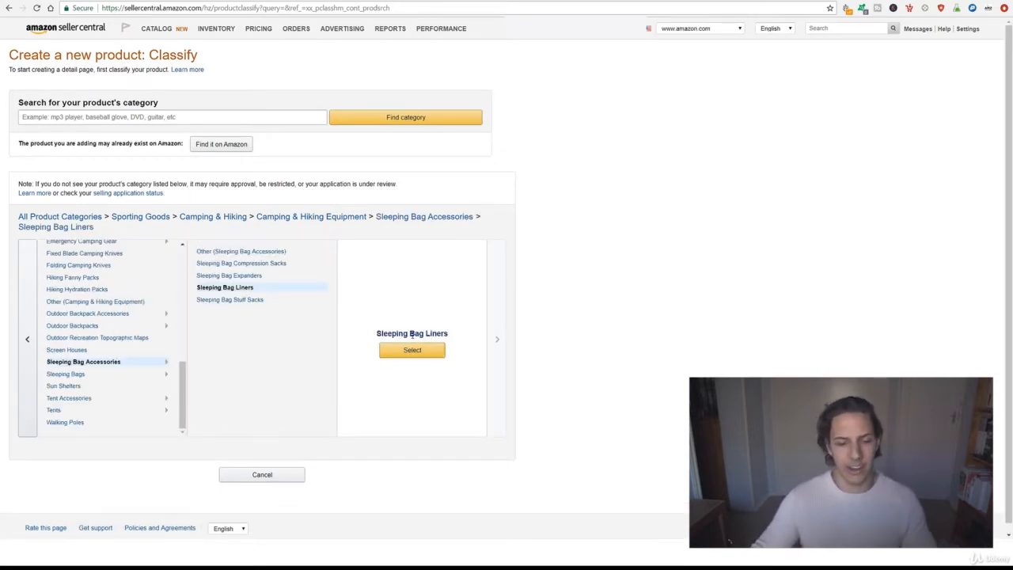
click(414, 354)
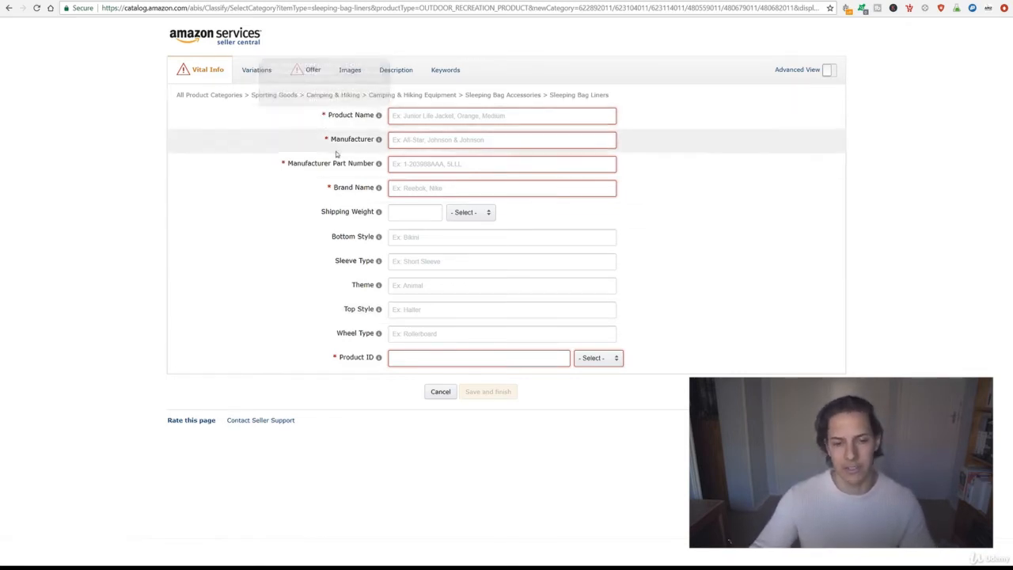
- Enter the product name as "Camping Sleeping Bag Liner" with every word capitalized
click(601, 115)
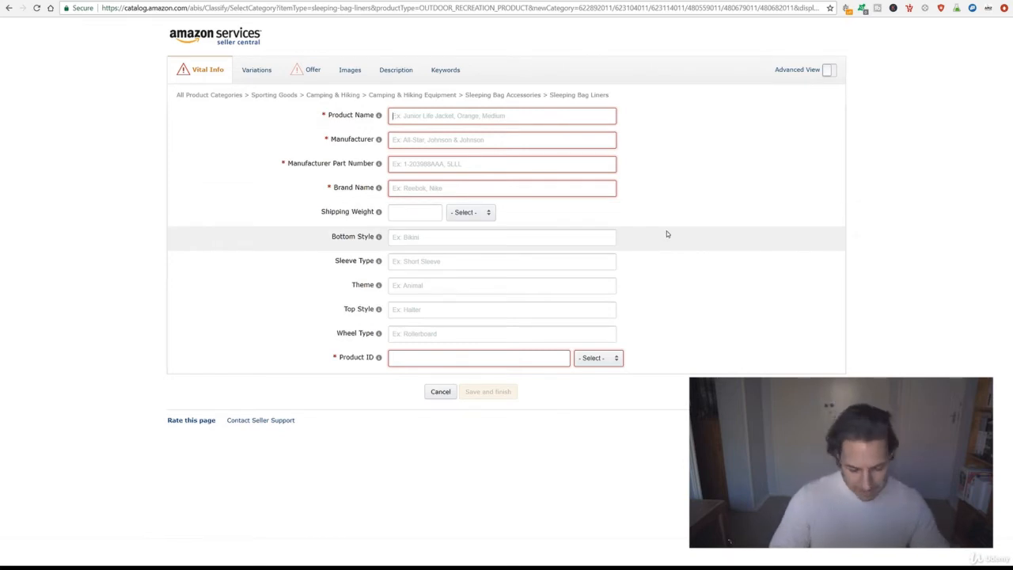
text(Cam)
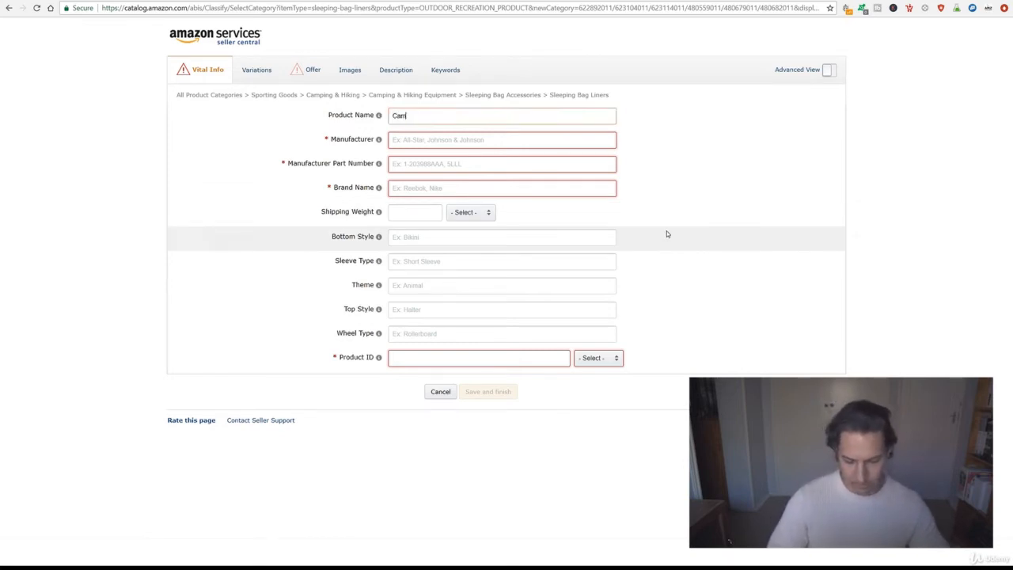
text(ping Sleeping)
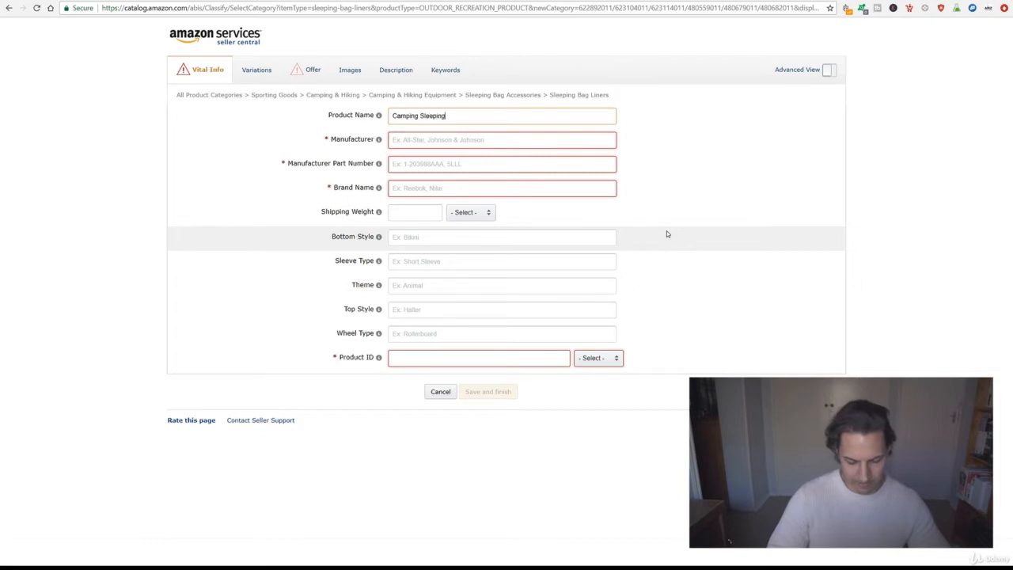
text( bag liner)
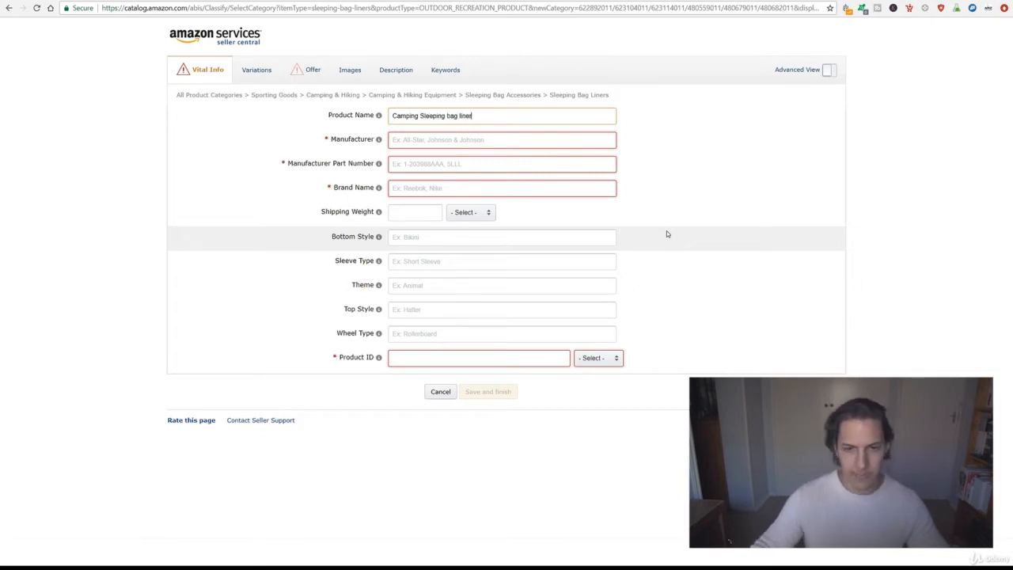
click(449, 115)
key(BackSpace)
text(B)
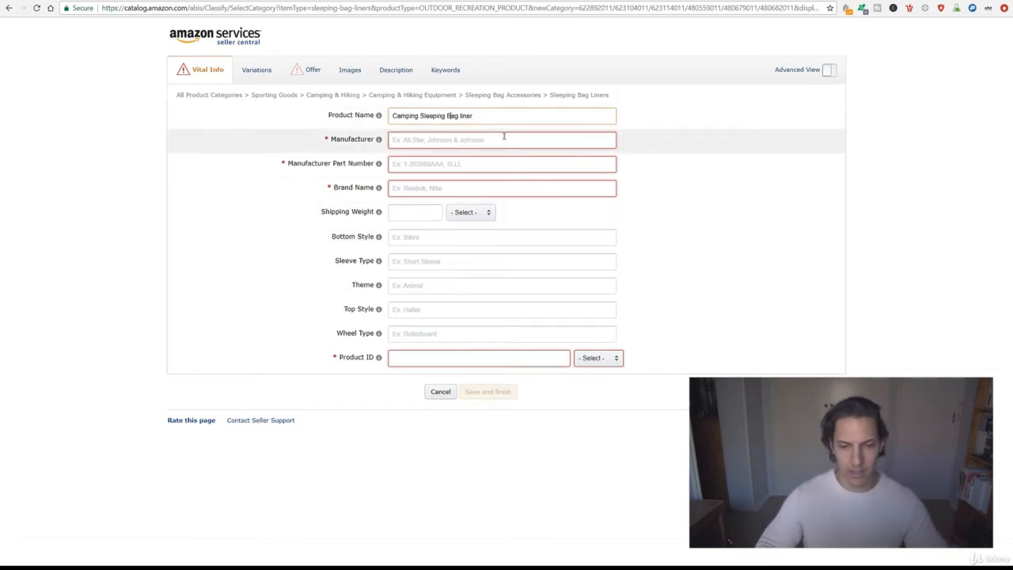
key(BackSpace)
text(L)
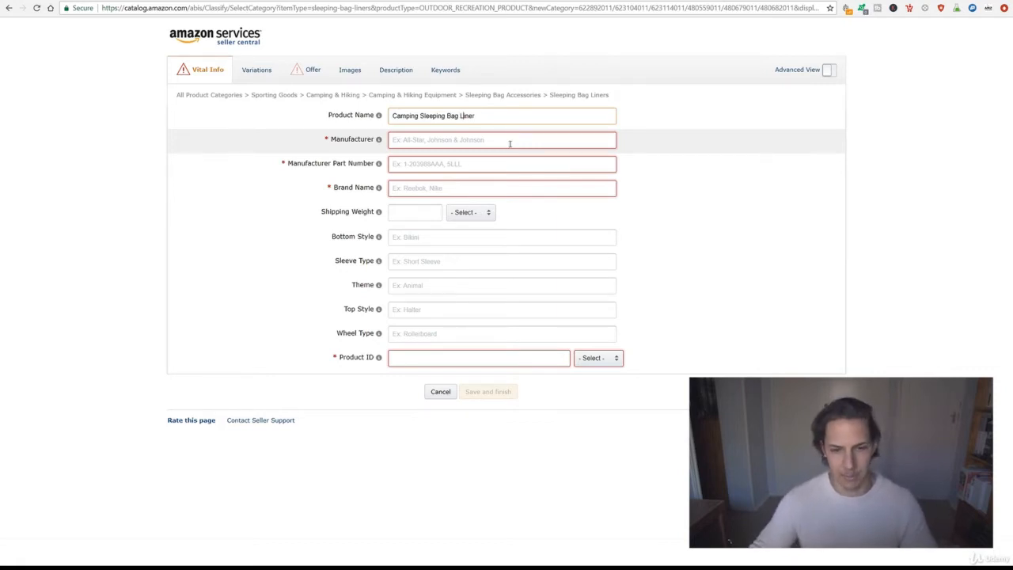
- Set the manufacturer to "Outdoor Wolves" and the manufacturer part number to "CSBL-Blue"
click(509, 143)
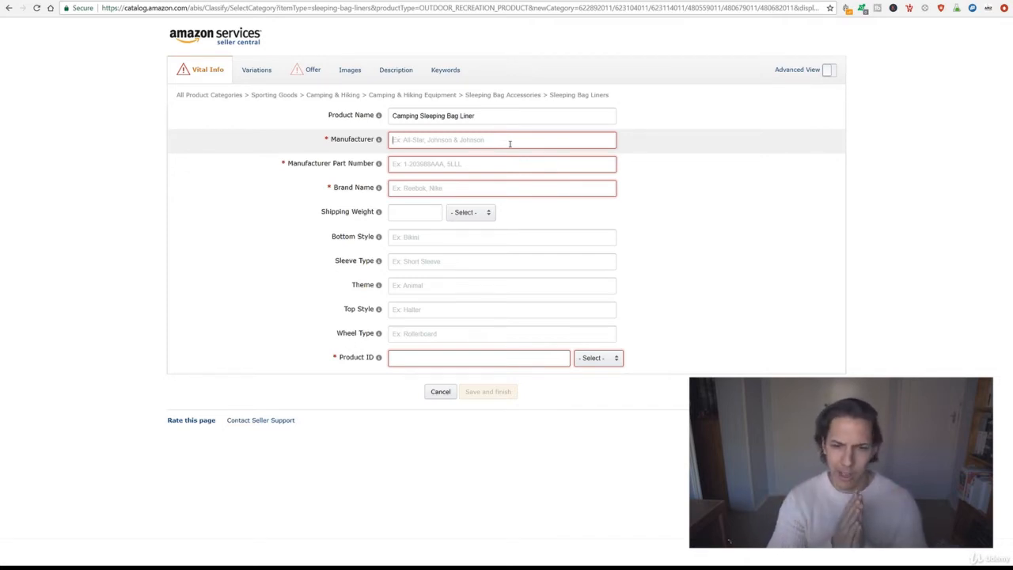
text(Outd)
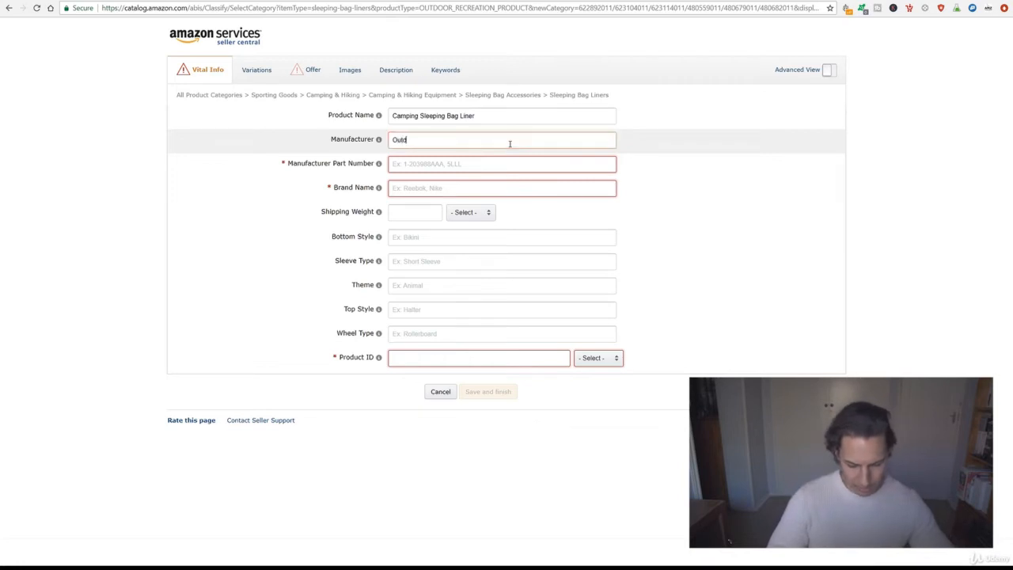
text(oor Wolves)
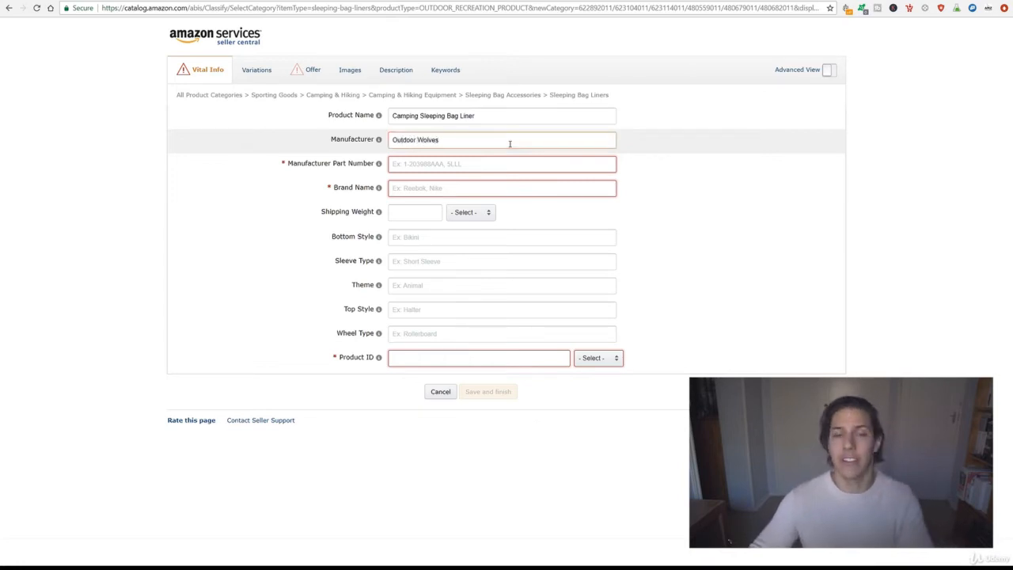
click(457, 167)
mouse_move(379, 166)
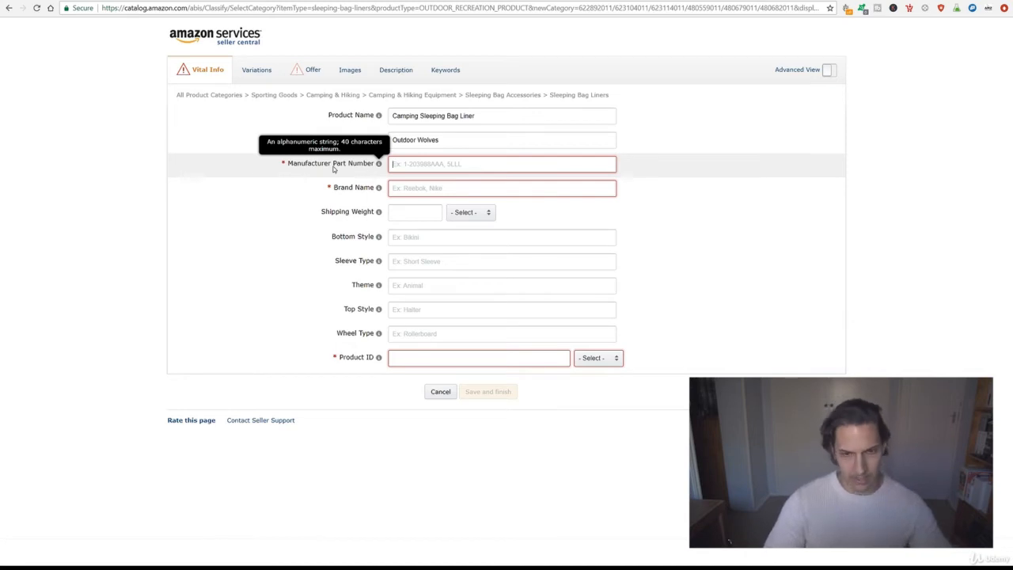
text(CSBL)
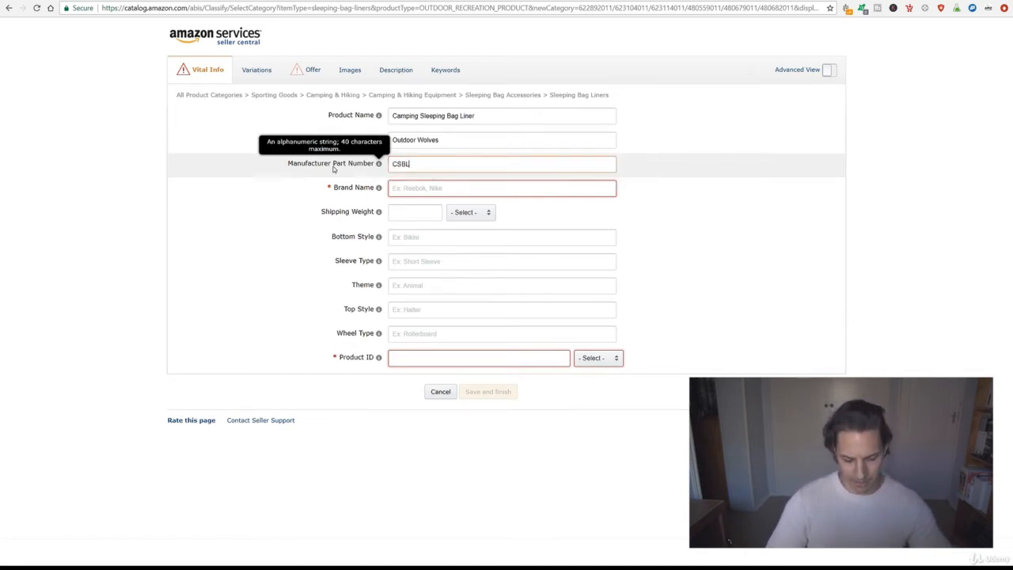
text(-B)
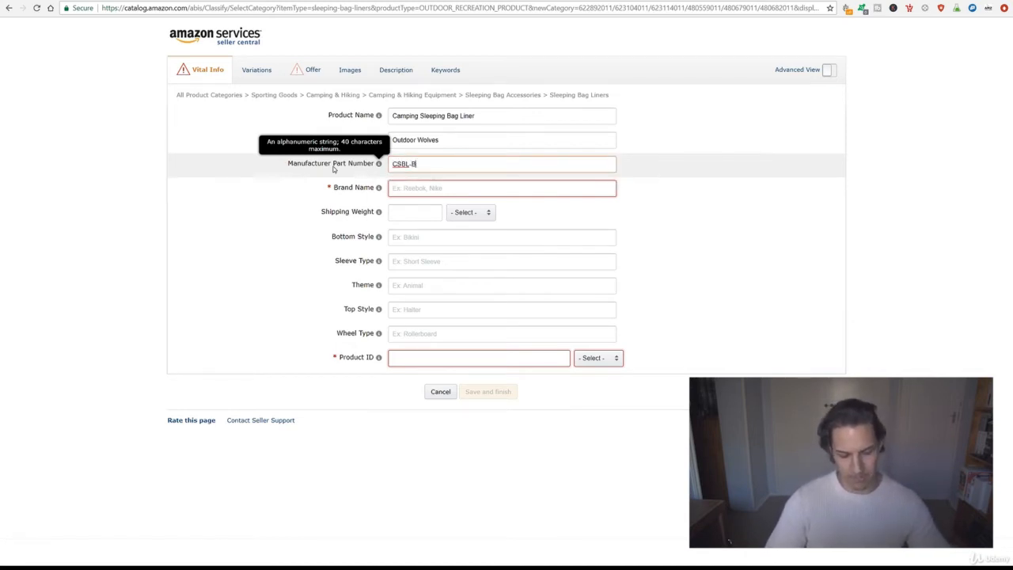
text(lue)
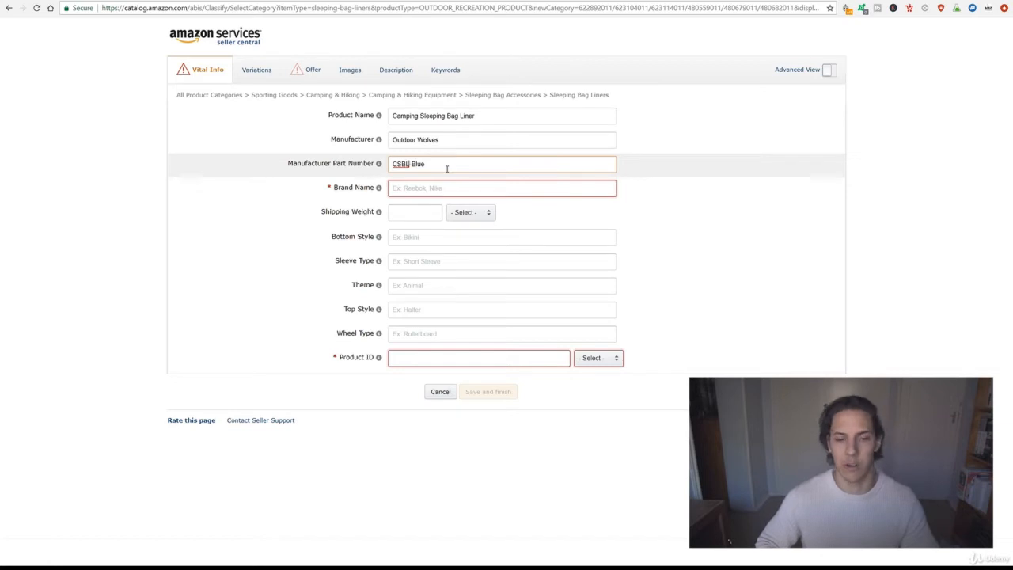
- Set the product's brand name to "Outdoor Wolves"
click(429, 193)
text(Out)
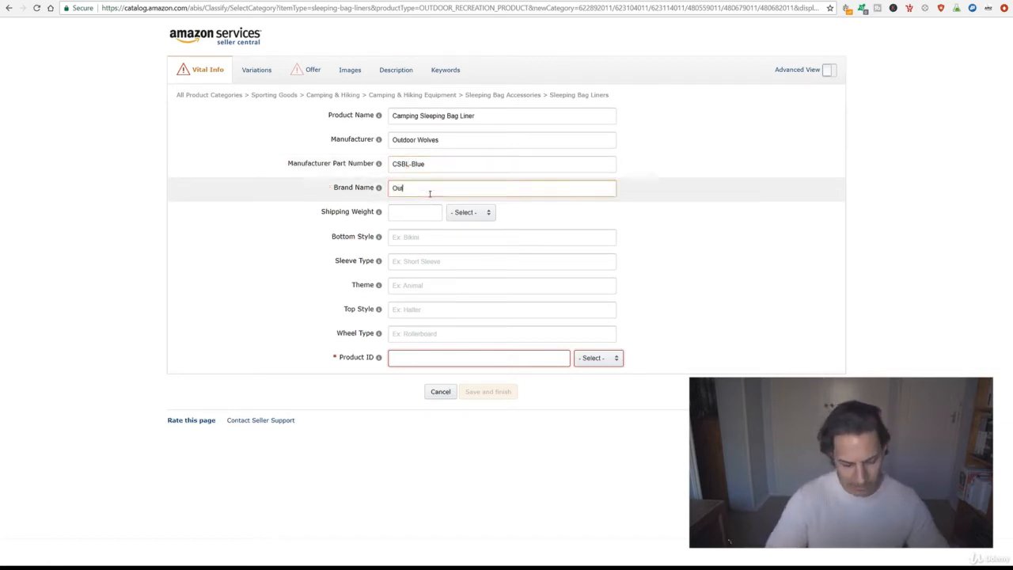
text(door Wolves)
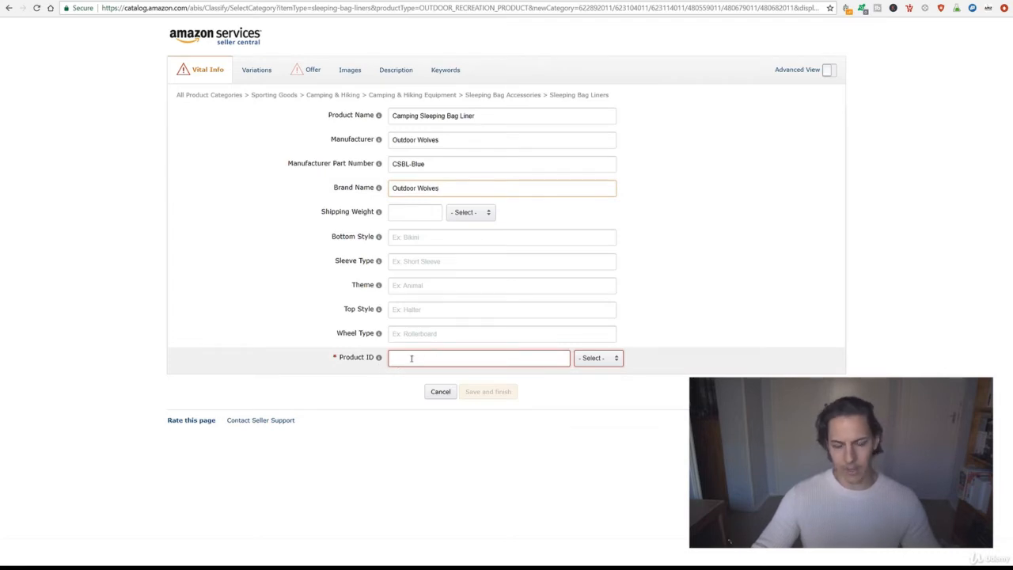
- Review the UPC barcode quantities and prices on the speedybarcodes.com website
mouse_move(379, 360)
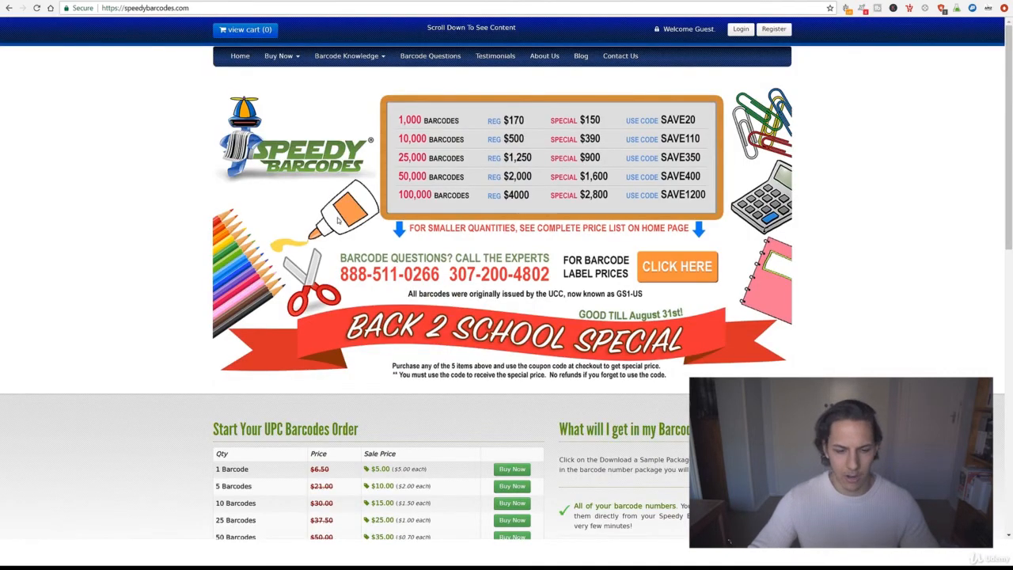
scroll(339, 218, down, 2)
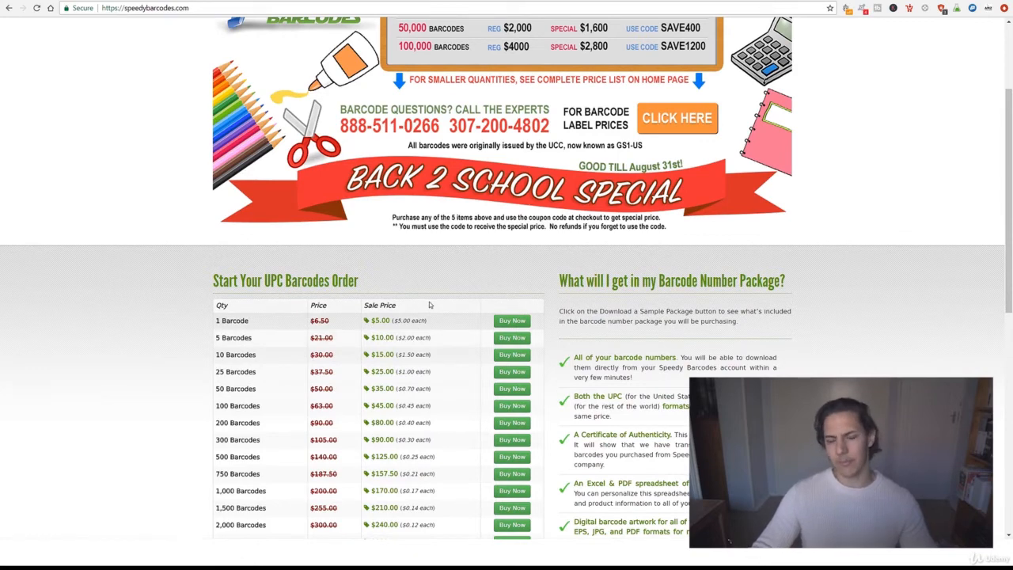
scroll(521, 286, up, 2)
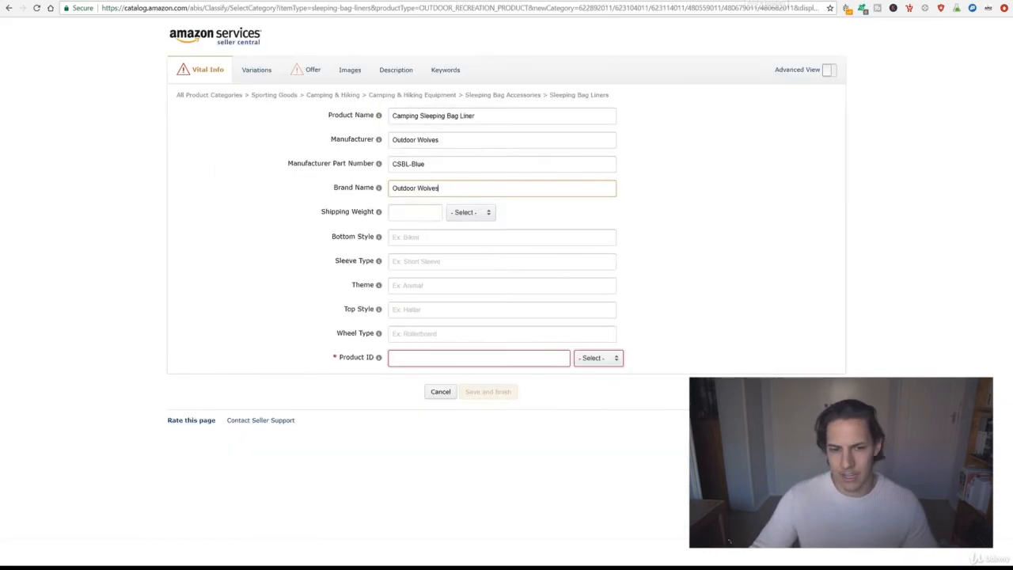
click(473, 357)
key(ctrl+v)
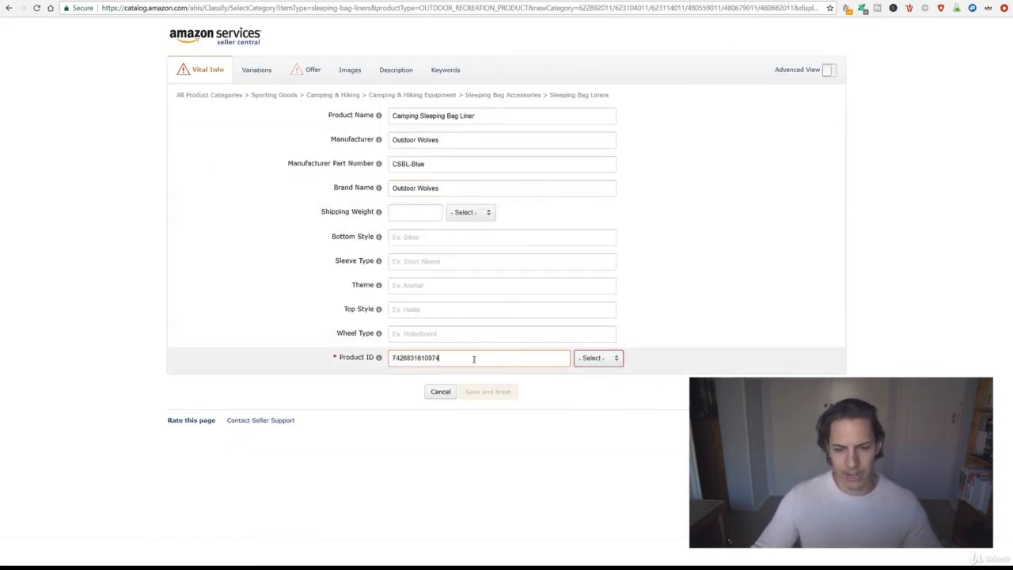
click(598, 358)
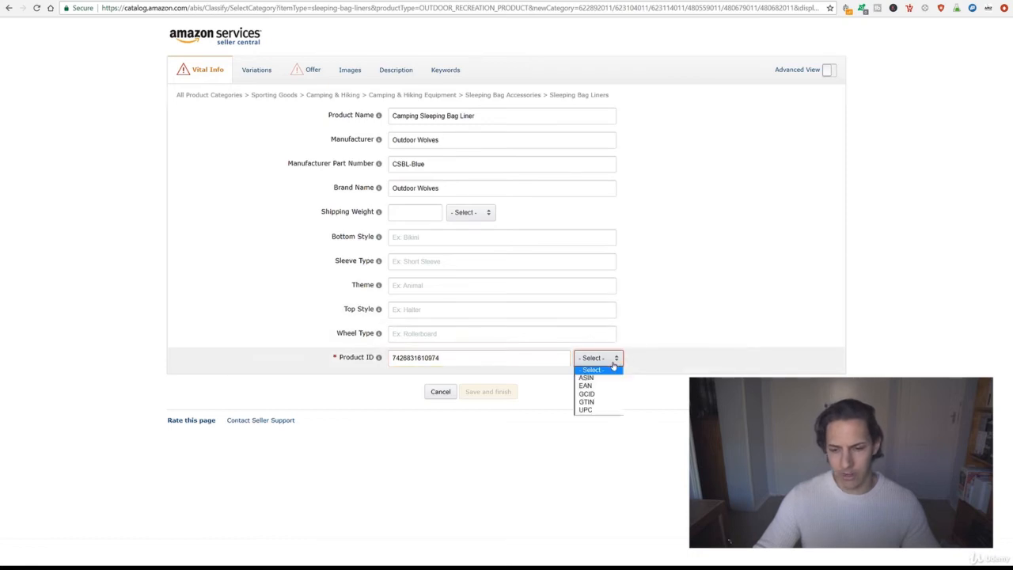
click(613, 386)
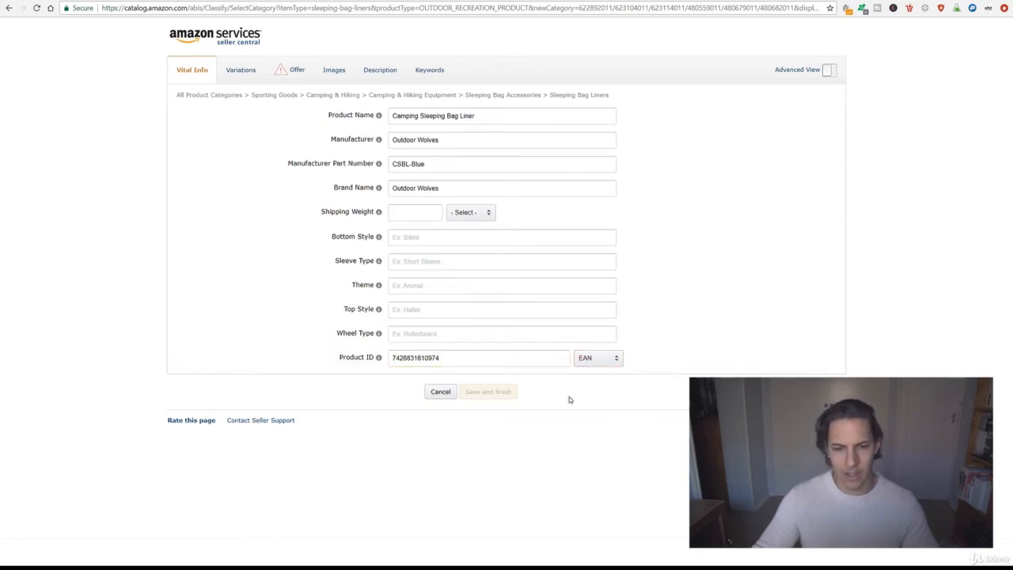
- Set the offer's condition to New and its price to $49.99, and save the finished listing
click(296, 72)
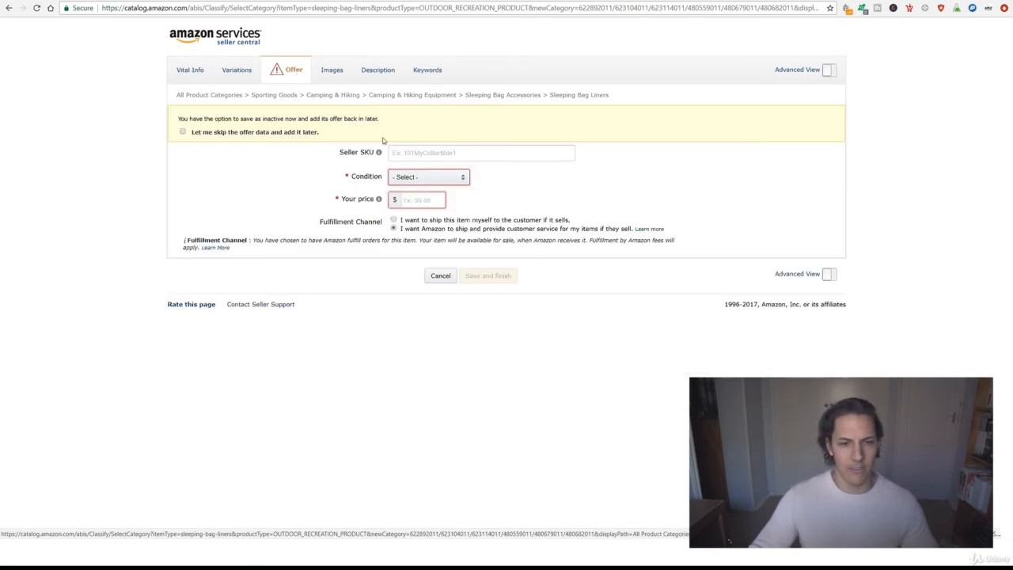
click(410, 178)
click(407, 194)
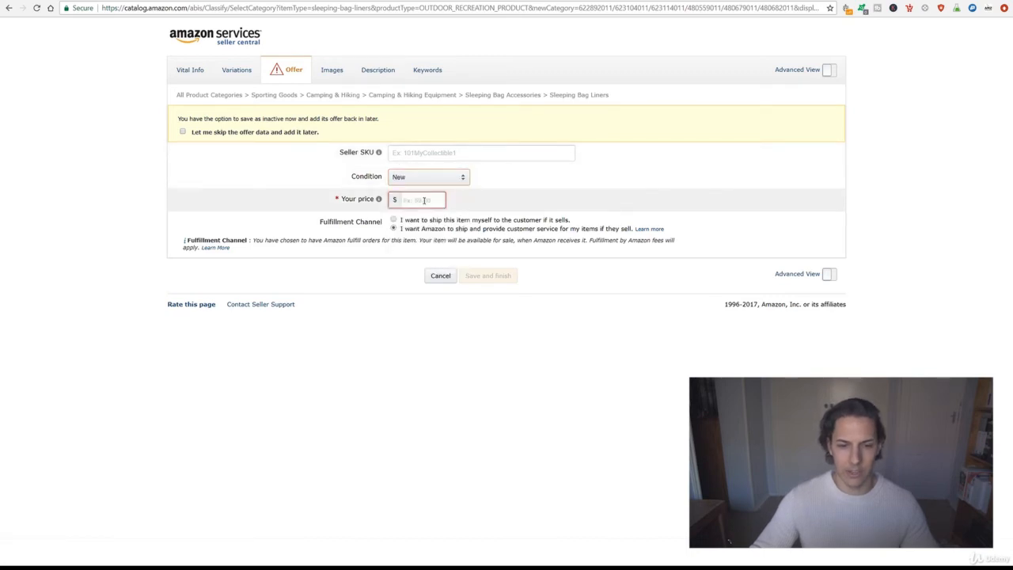
text(29.)
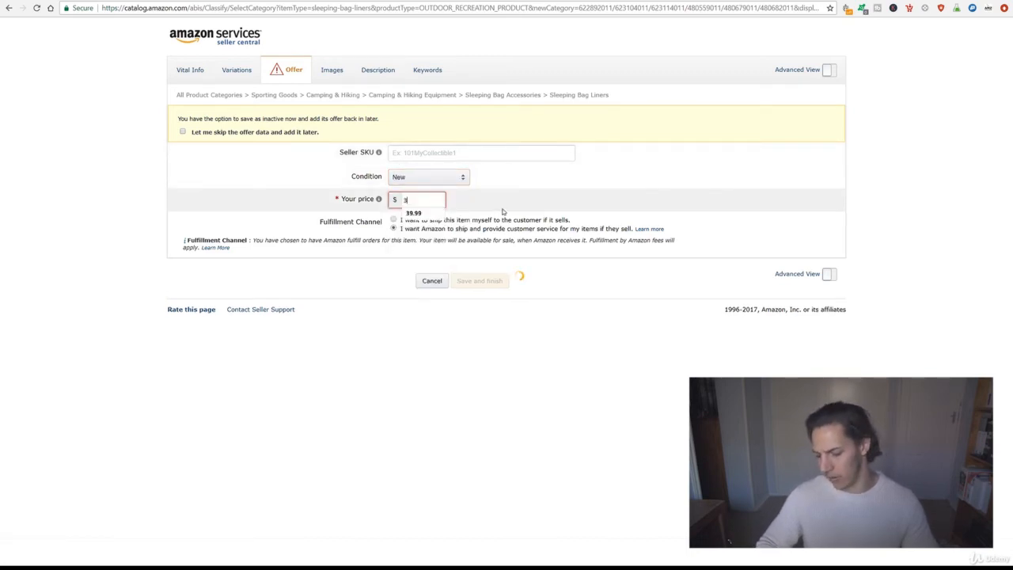
text(99)
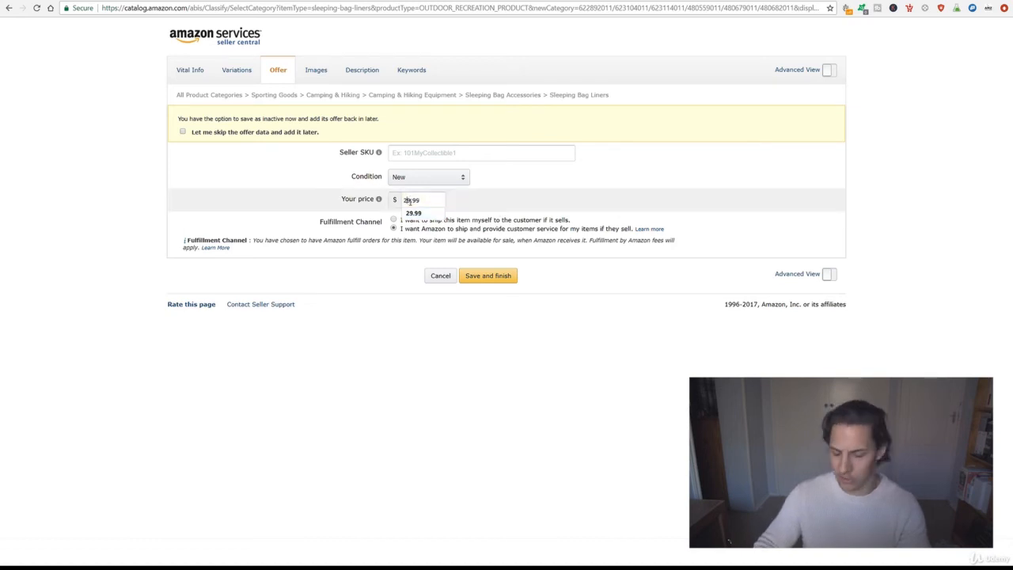
key(Return)
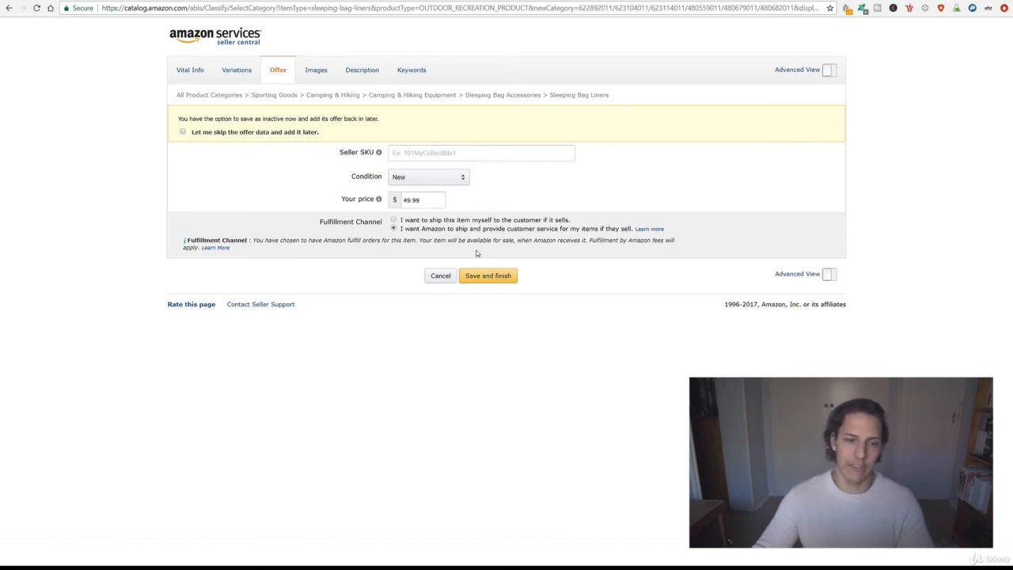
click(491, 280)
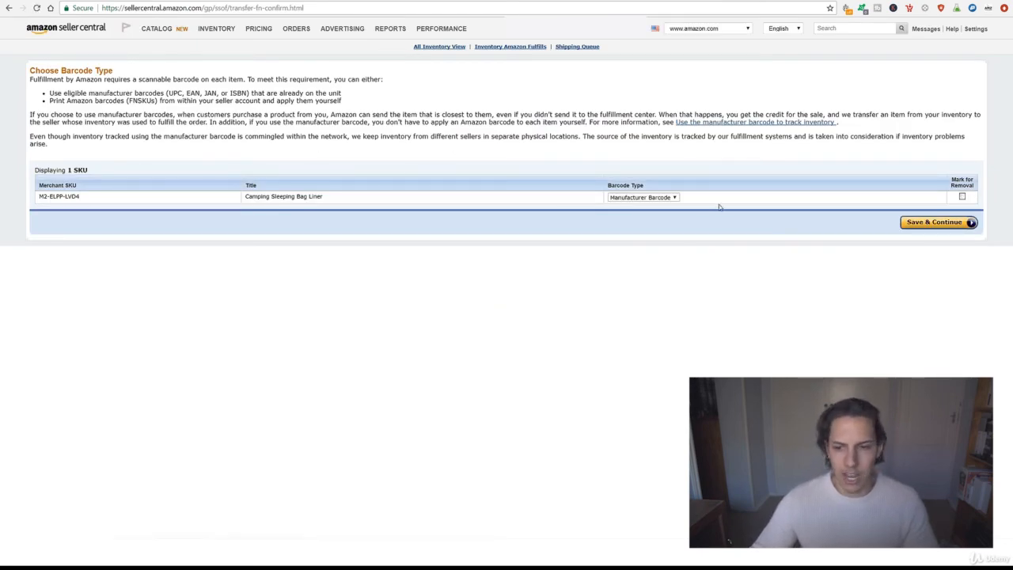
- Set the sleeping bag liner's barcode type to Amazon barcode and save the choice
click(666, 197)
click(661, 212)
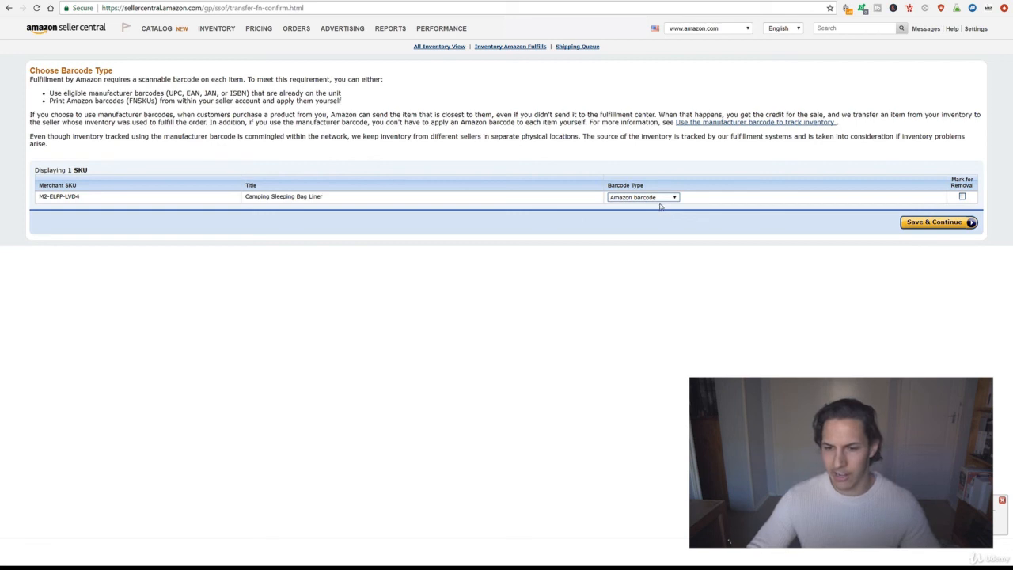
click(942, 225)
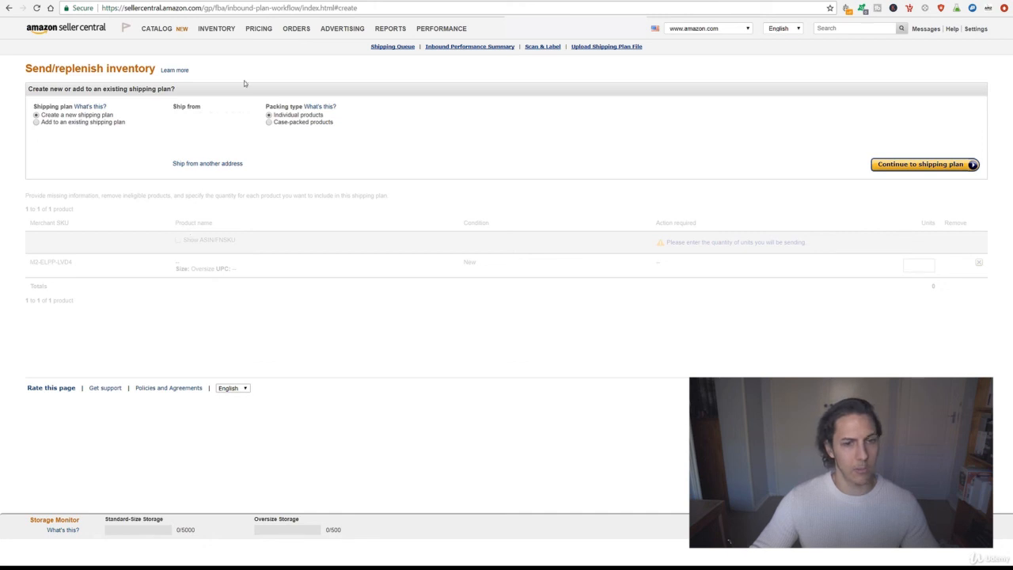
- Leave the shipping plan page and open the Manage Inventory page
mouse_move(224, 33)
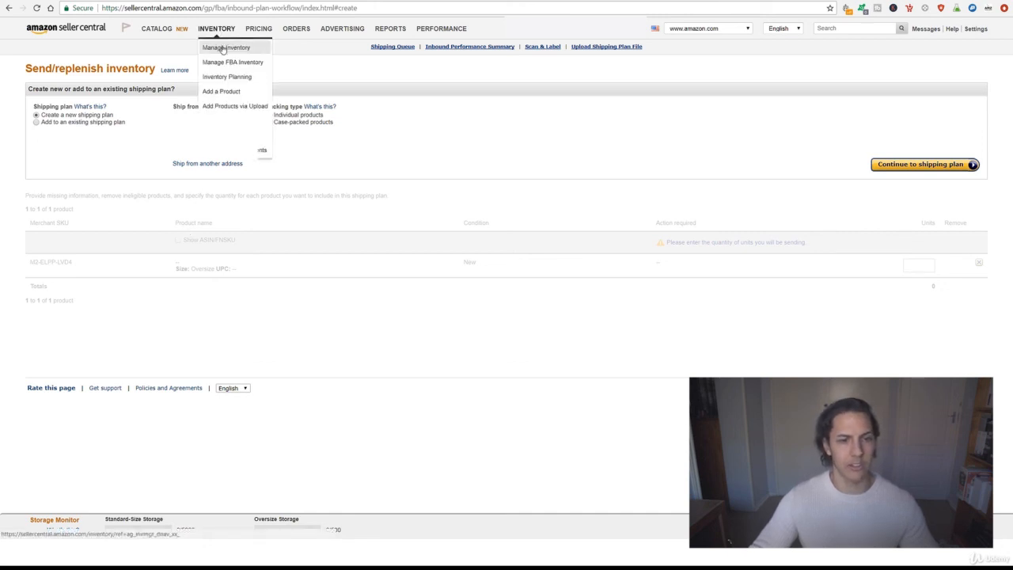
click(223, 49)
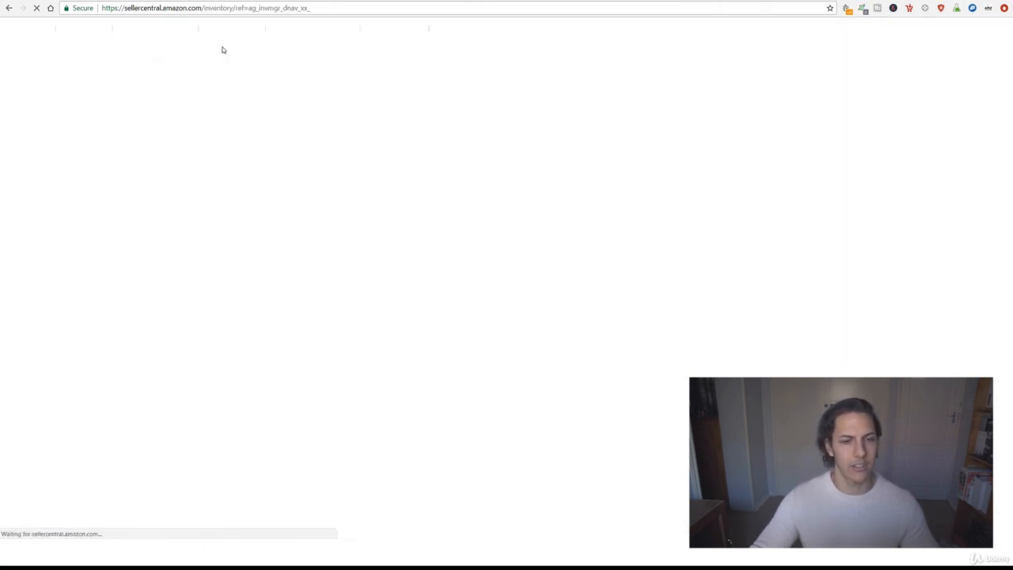